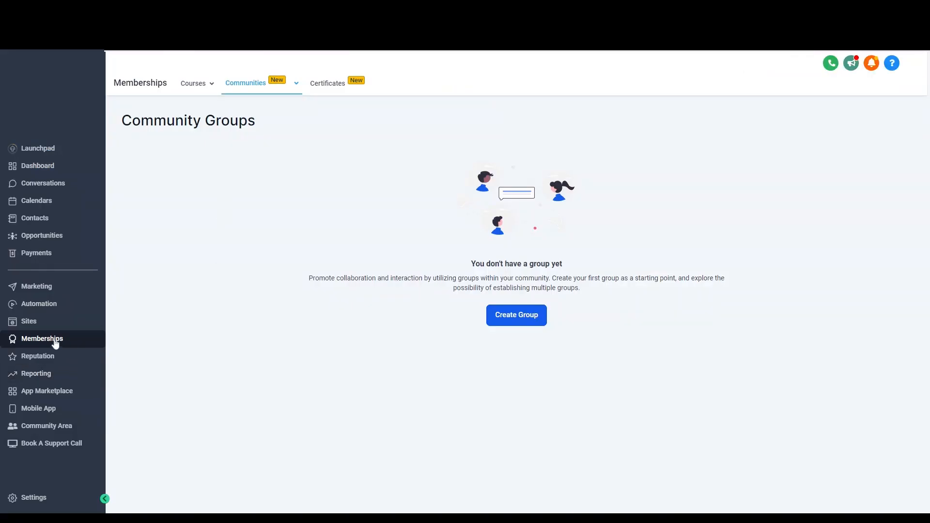
Go to the Sites area from the left sidebar.
click(29, 322)
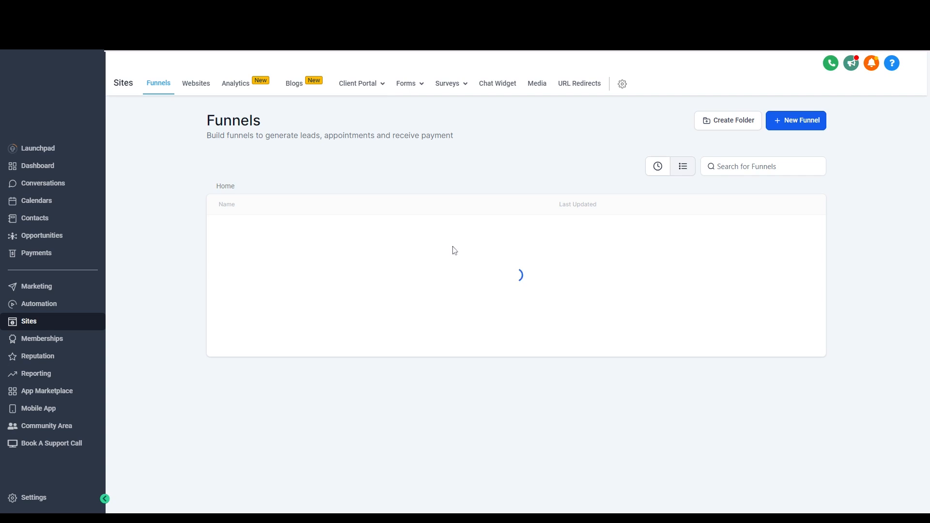
mouse_move(361, 82)
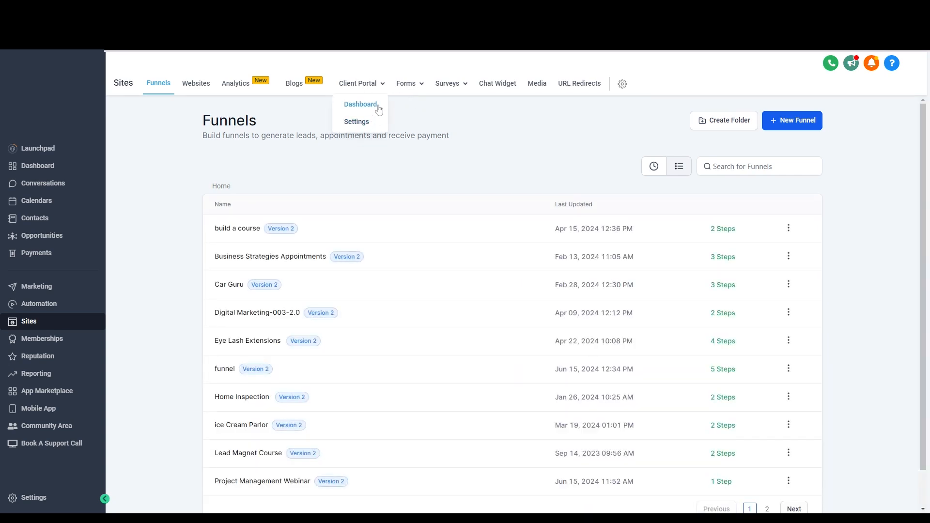
Show the Client Portal dashboard and select the portal URL text.
click(362, 104)
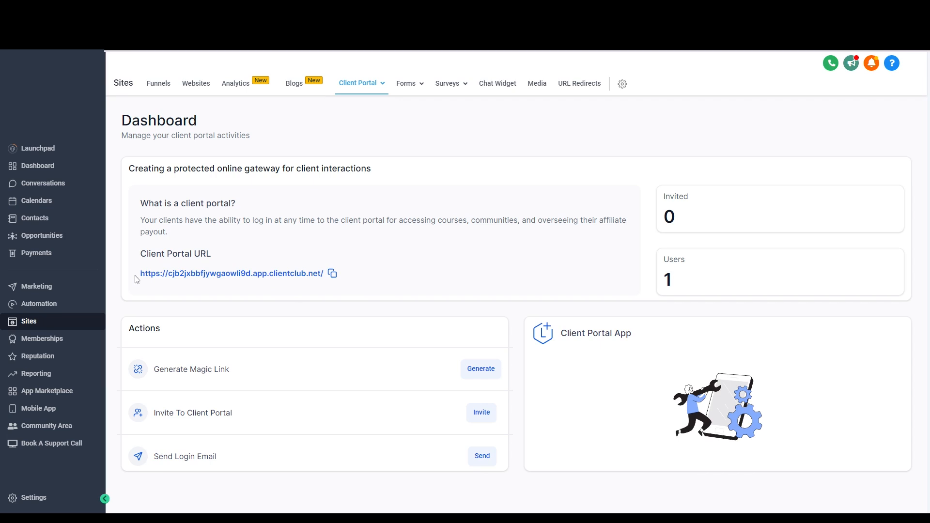
drag(138, 275, 335, 287)
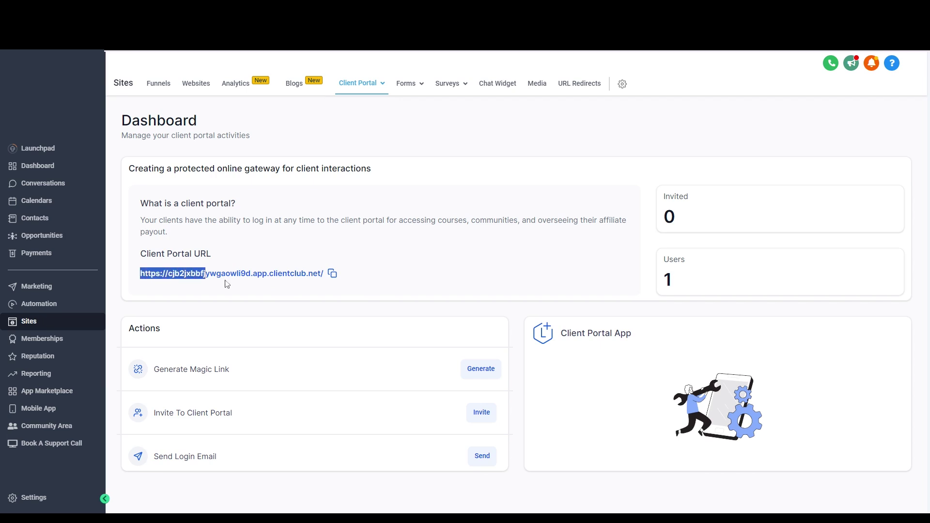
click(370, 277)
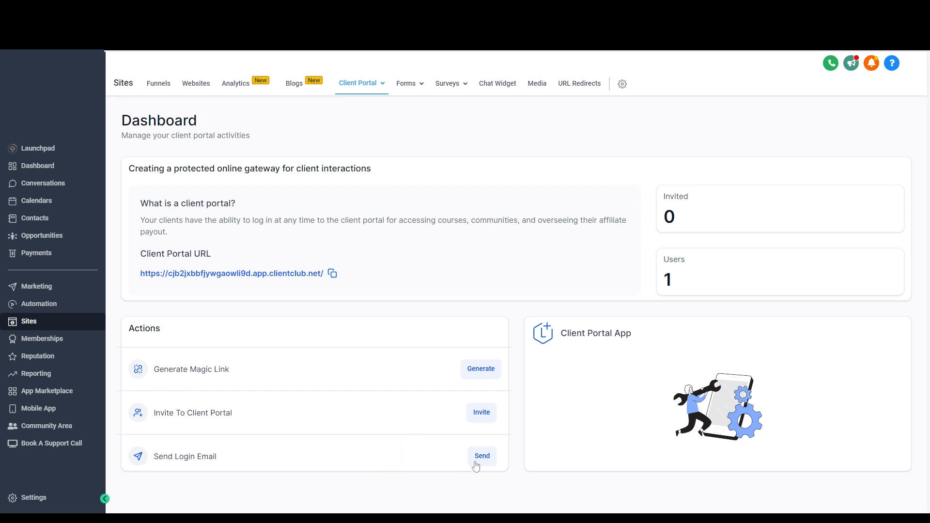
Bring up the Generate Magic Link dialog, then close it without generating.
click(481, 369)
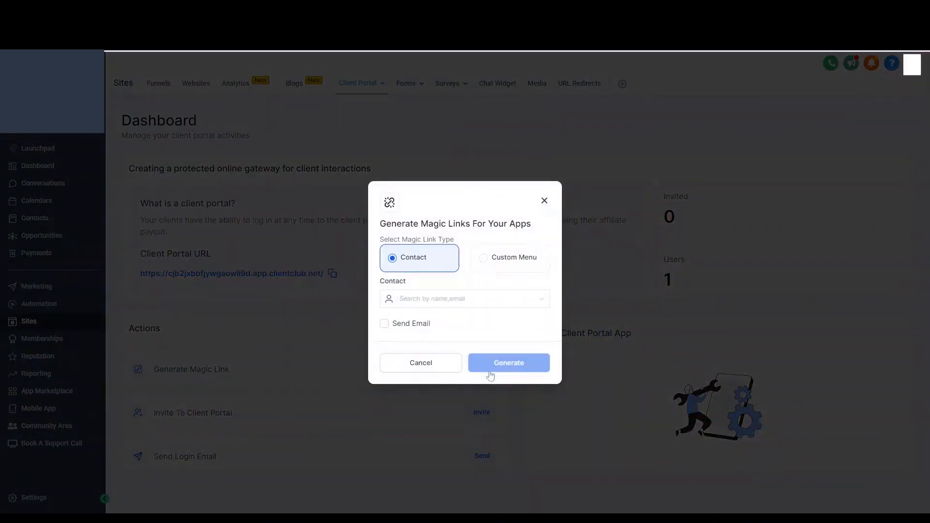
click(545, 200)
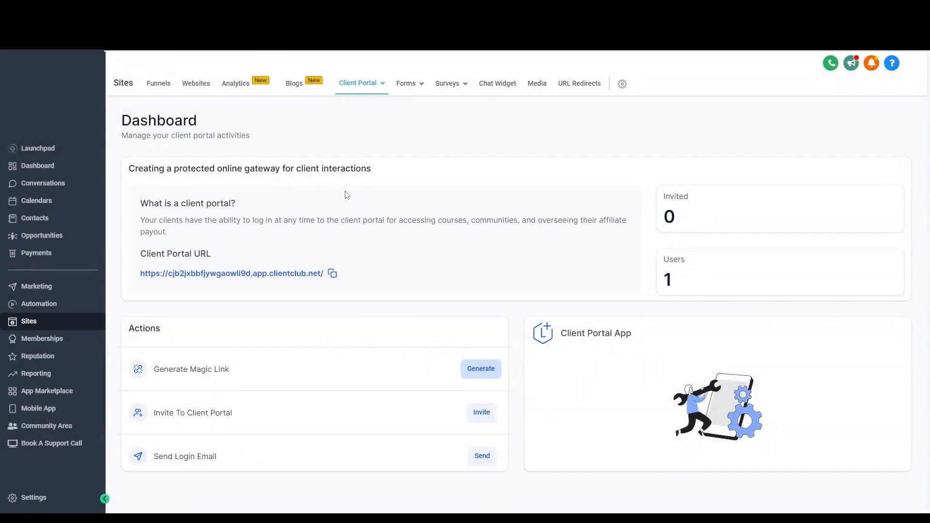
click(357, 82)
Review the client portal's Domain Setup page and return to Settings.
click(355, 121)
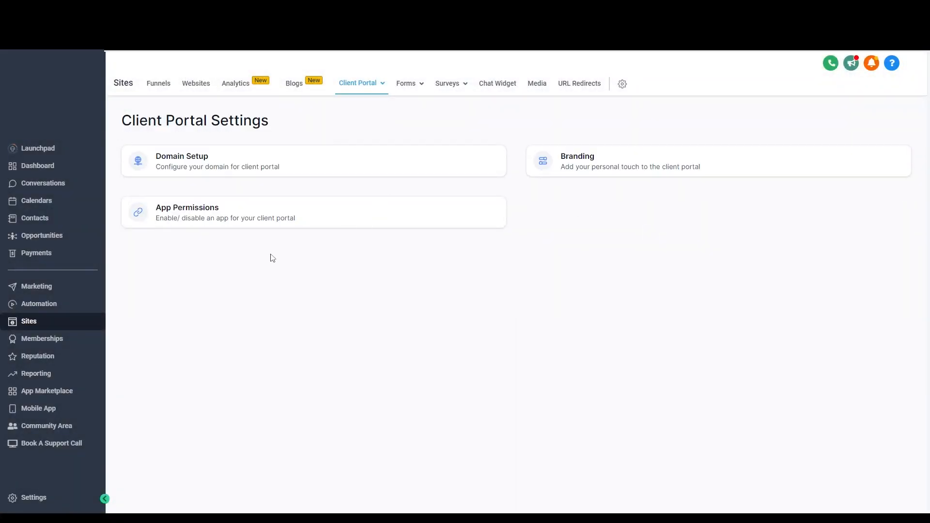
click(207, 166)
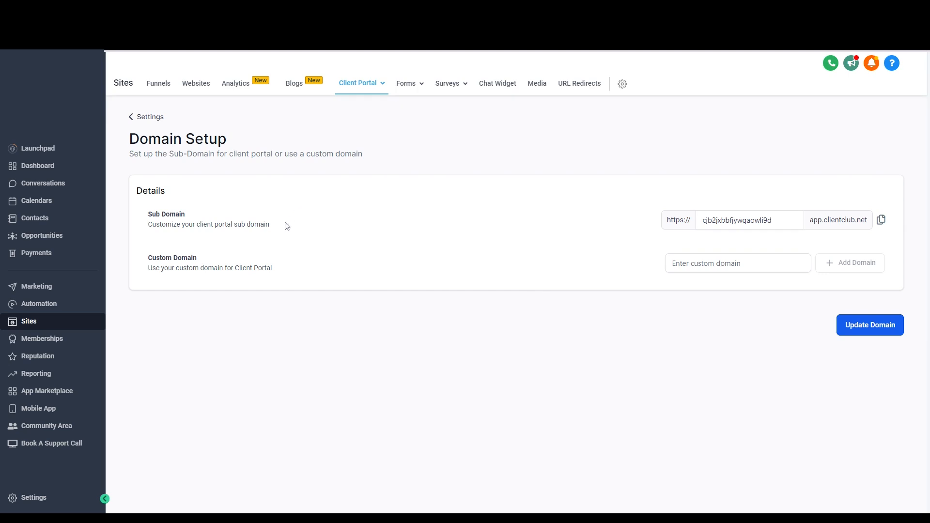
click(358, 82)
click(357, 122)
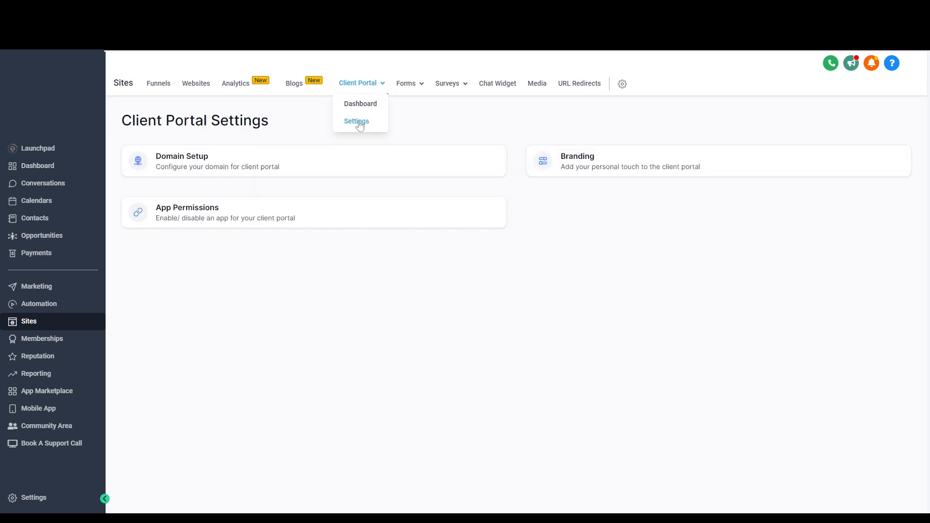
Review the Branding page and return to Client Portal Settings.
click(574, 163)
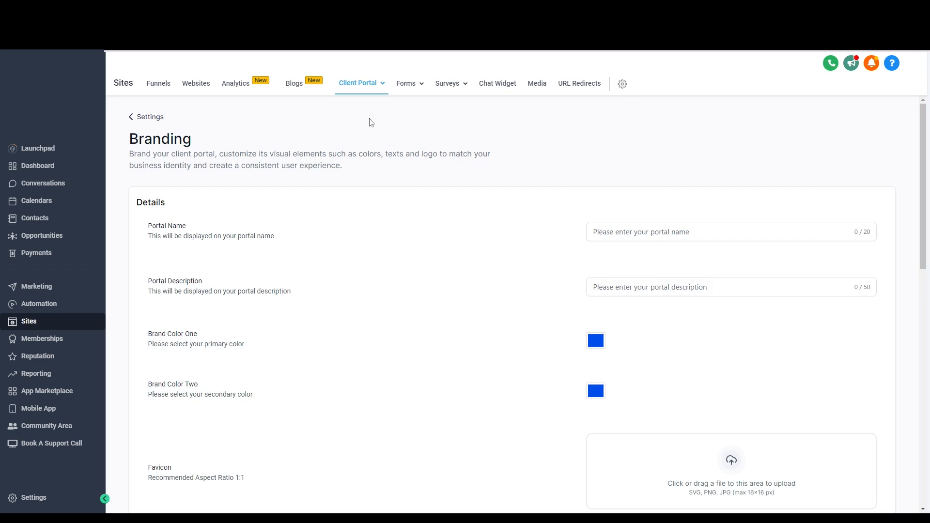
click(358, 83)
click(357, 101)
click(358, 123)
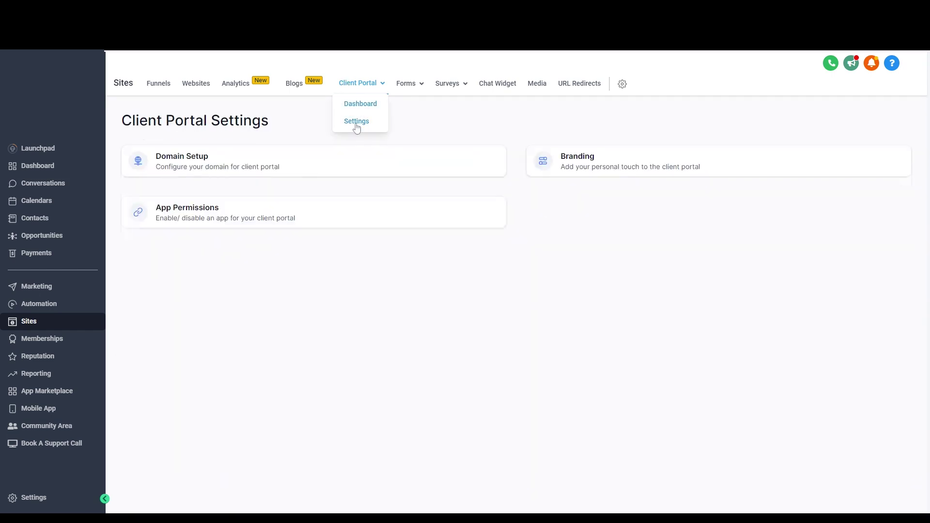
In App Permissions, tick Communities and Courses as child apps for the portal.
click(225, 212)
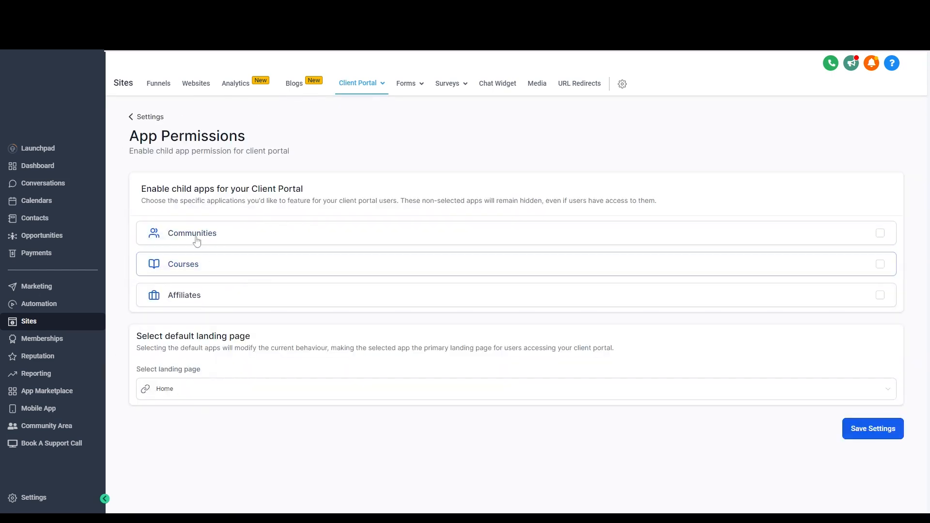
drag(172, 189, 221, 189)
click(221, 203)
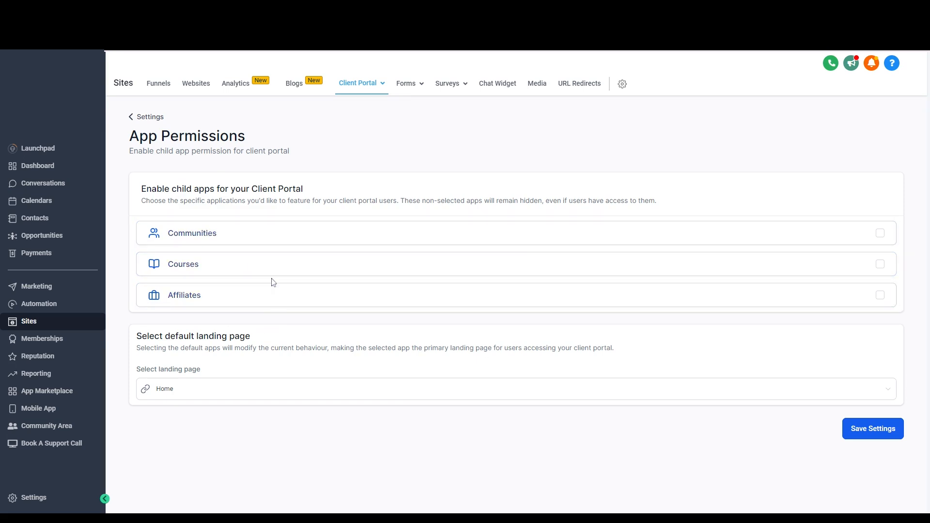
click(264, 235)
click(234, 264)
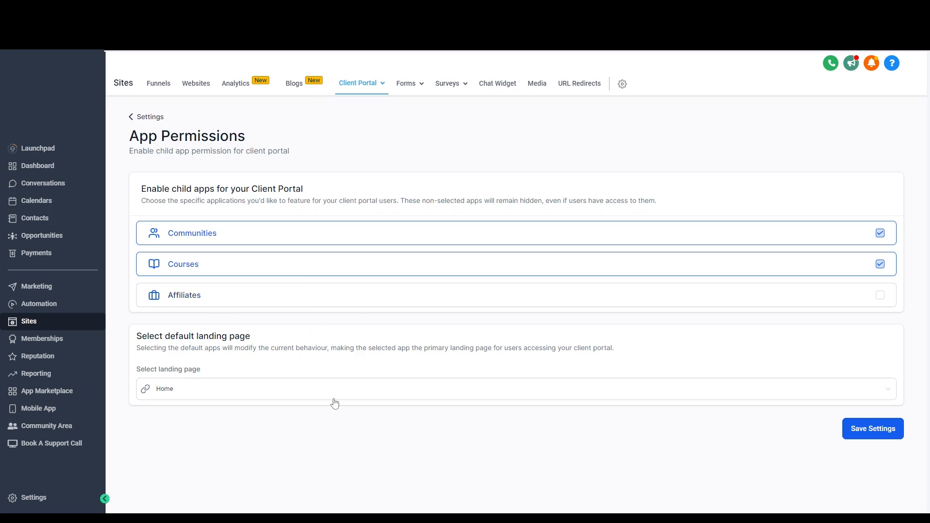
Try Courses and Home, settle on Communities as default landing page, and save settings.
click(196, 391)
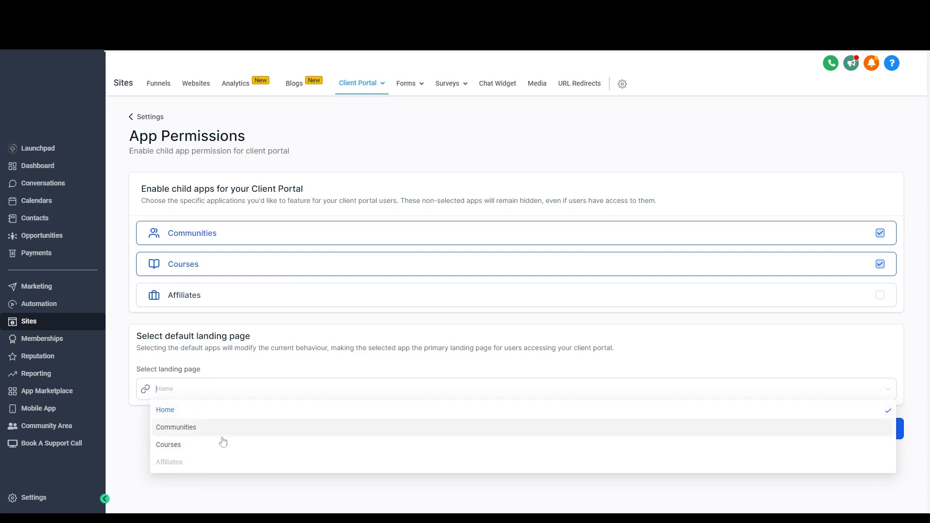
click(186, 448)
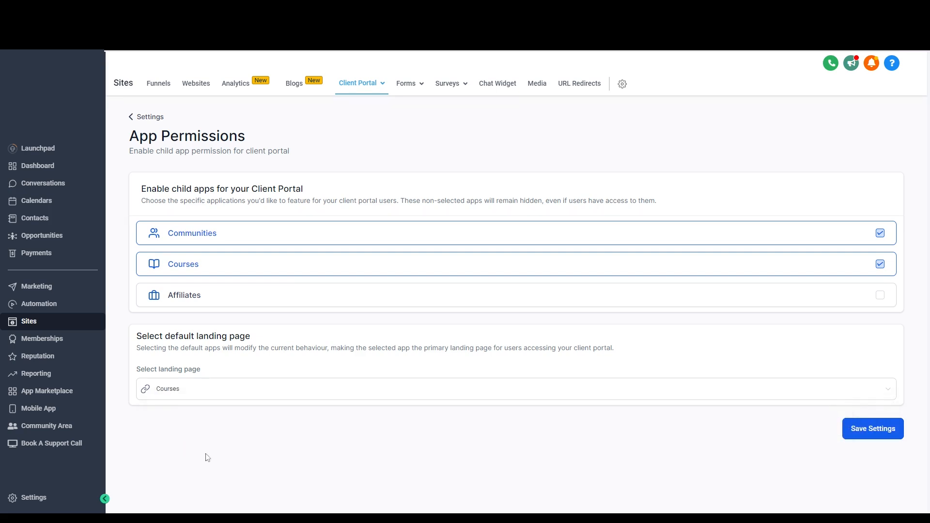
click(196, 392)
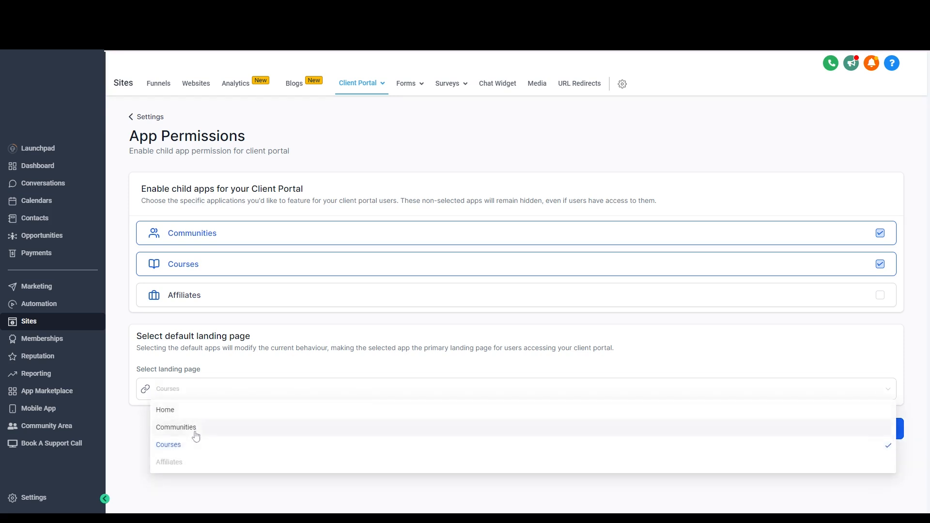
click(196, 429)
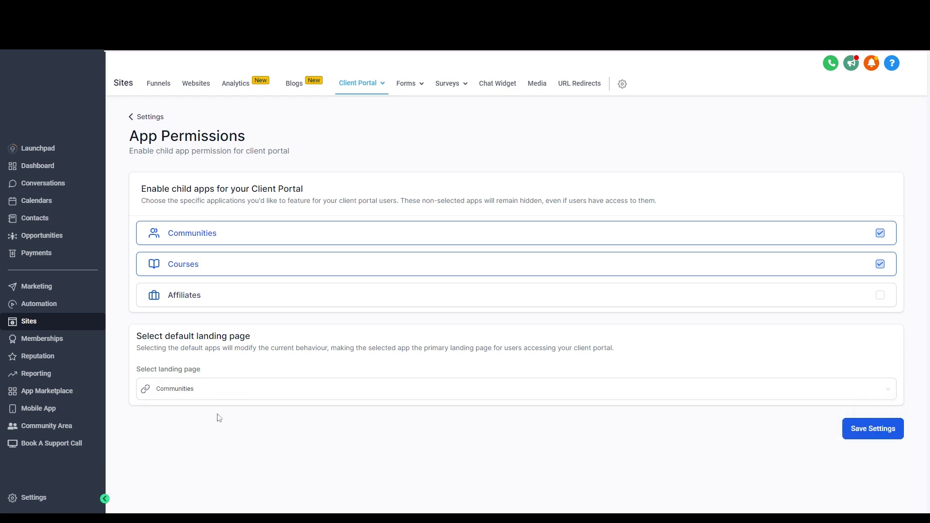
click(213, 388)
click(174, 410)
click(200, 393)
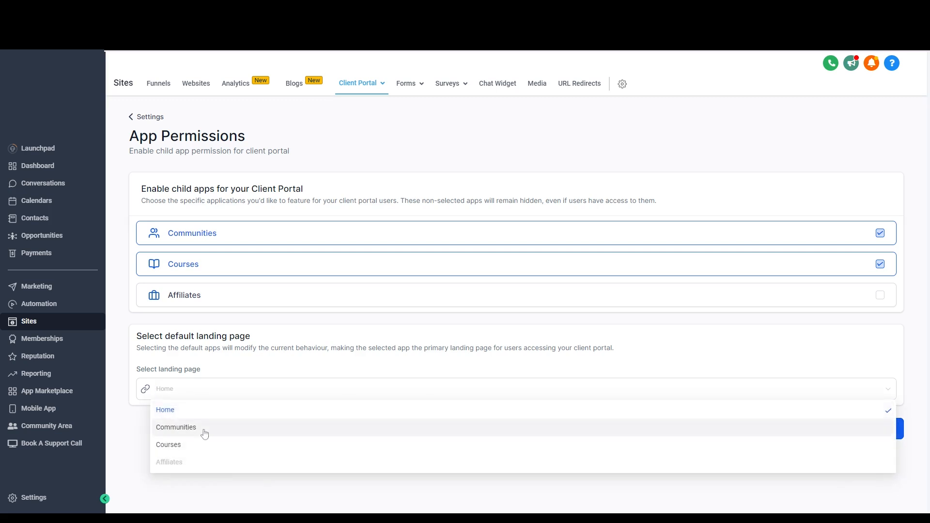
click(203, 429)
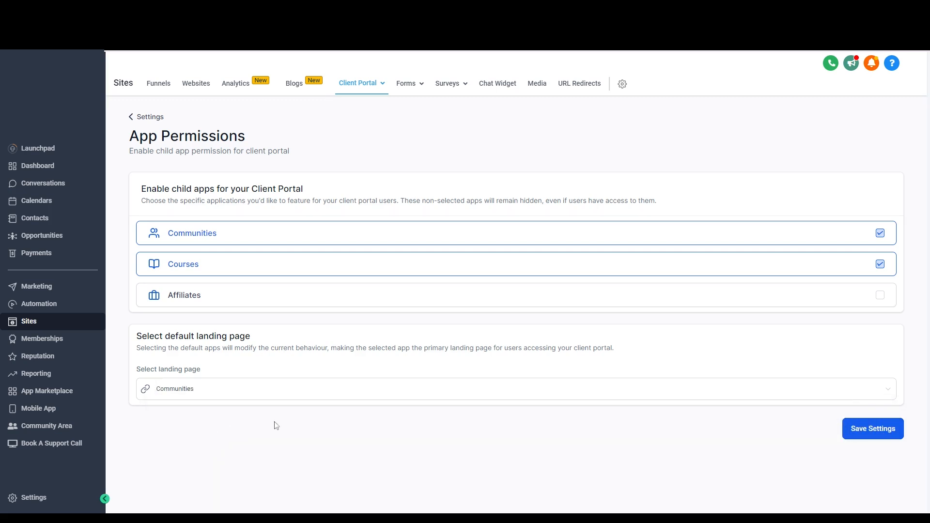
click(868, 432)
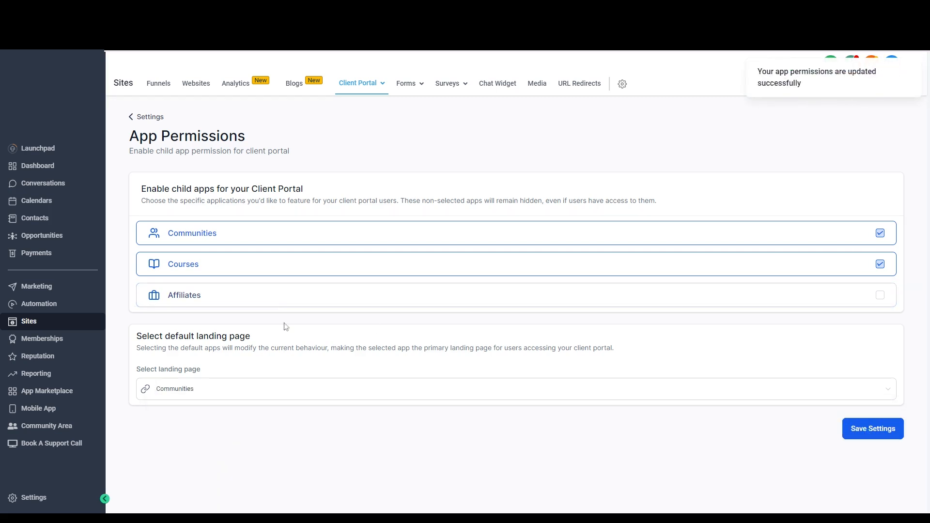